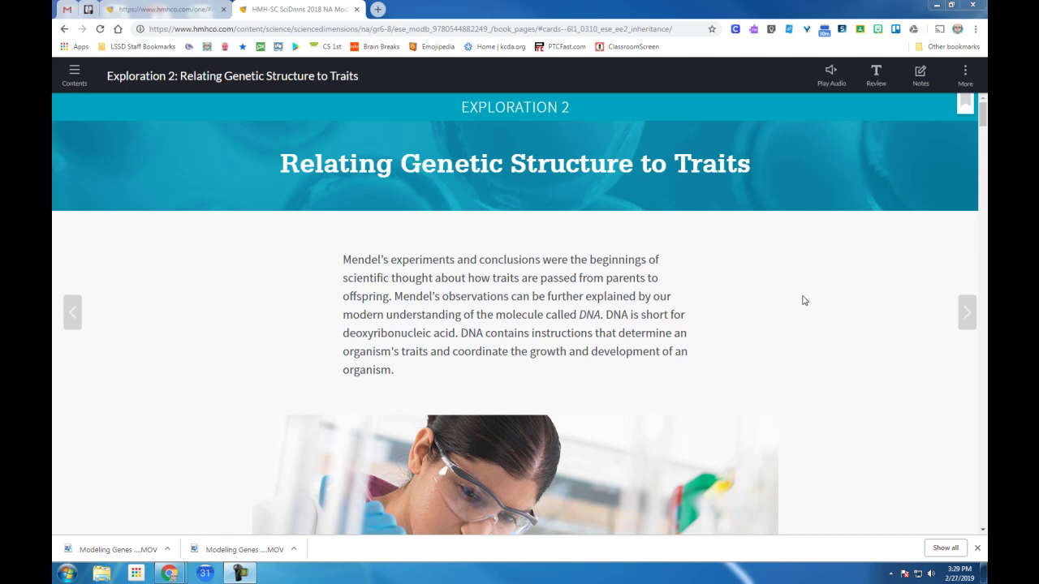
Step: Read the Exploration 2 introduction, the Discuss answer comparing DNA to a recipe, and the Genes Influence Traits section
{"action": "scroll", "coordinate": [875, 313], "scroll_direction": "down", "scroll_amount": 3}
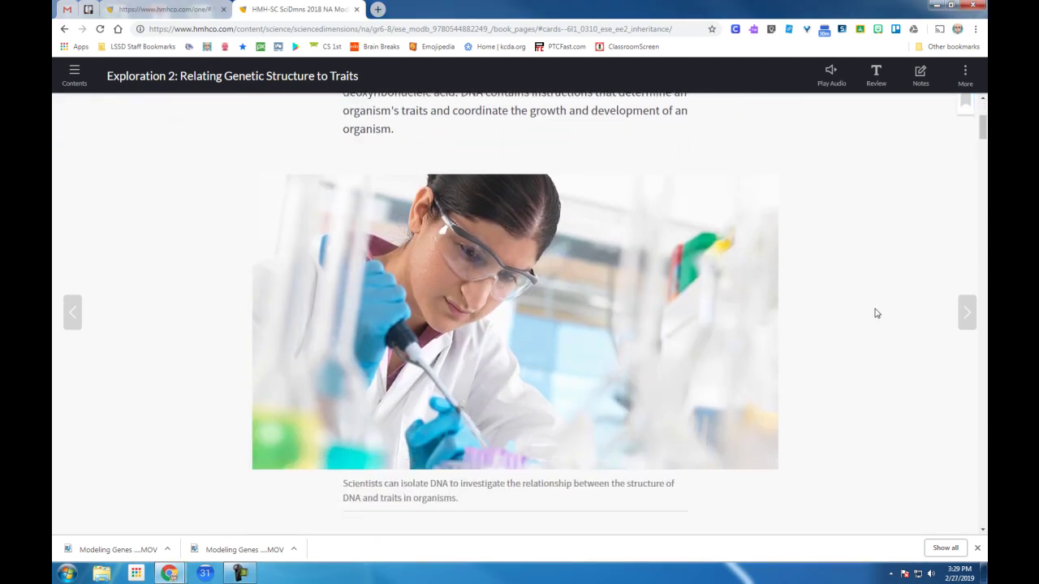
{"action": "scroll", "coordinate": [875, 312], "scroll_direction": "down", "scroll_amount": 5}
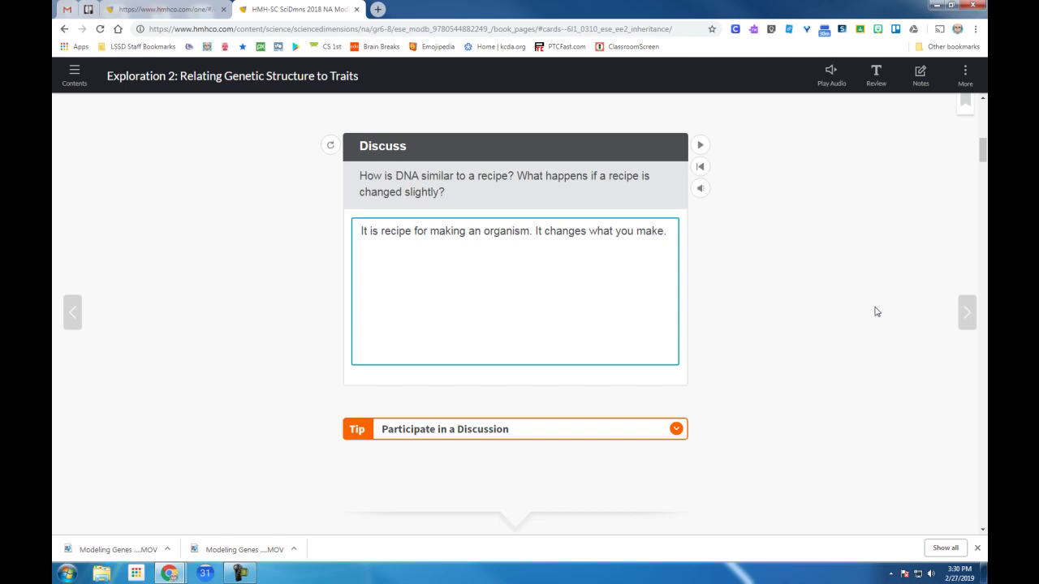
{"action": "scroll", "coordinate": [876, 311], "scroll_direction": "down", "scroll_amount": 5}
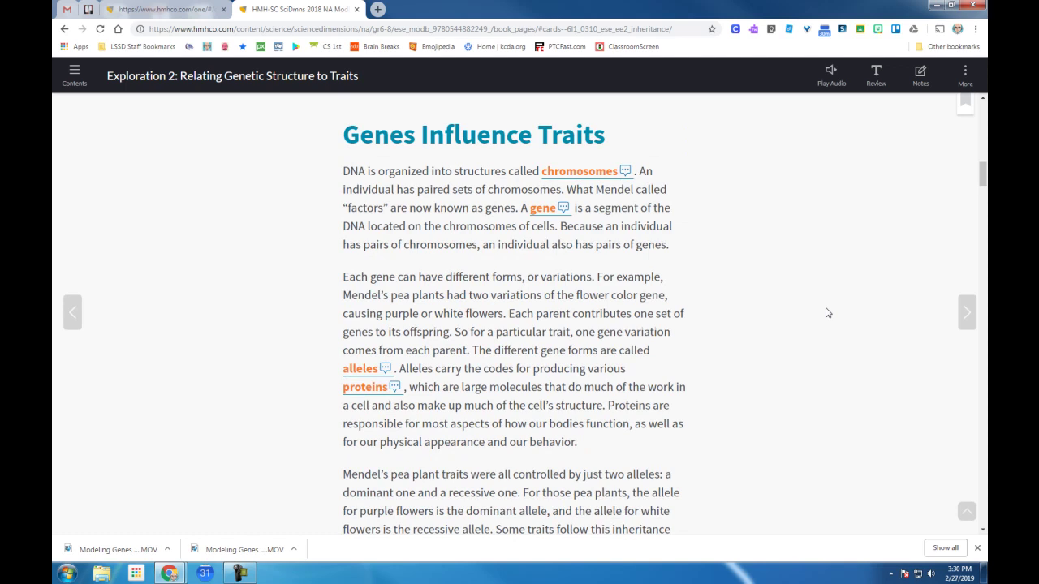
{"action": "scroll", "coordinate": [819, 315], "scroll_direction": "down", "scroll_amount": 3}
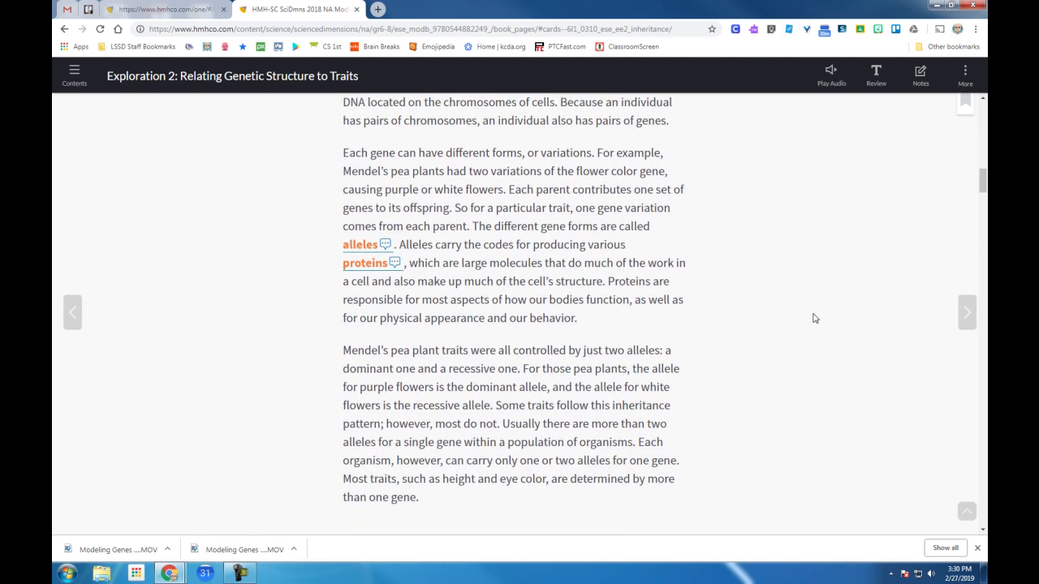
Step: Examine The Structure of DNA section, its cell diagram, and the answer on relationships among DNA, chromosomes, and genes
{"action": "scroll", "coordinate": [814, 317], "scroll_direction": "down", "scroll_amount": 3}
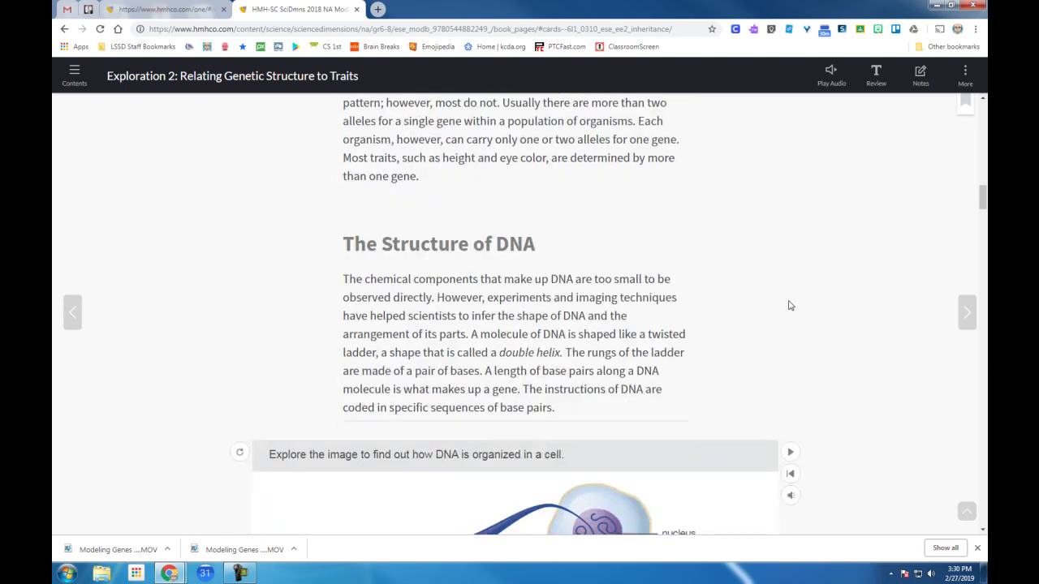
{"action": "scroll", "coordinate": [803, 296], "scroll_direction": "down", "scroll_amount": 1}
{"action": "scroll", "coordinate": [852, 290], "scroll_direction": "down", "scroll_amount": 2}
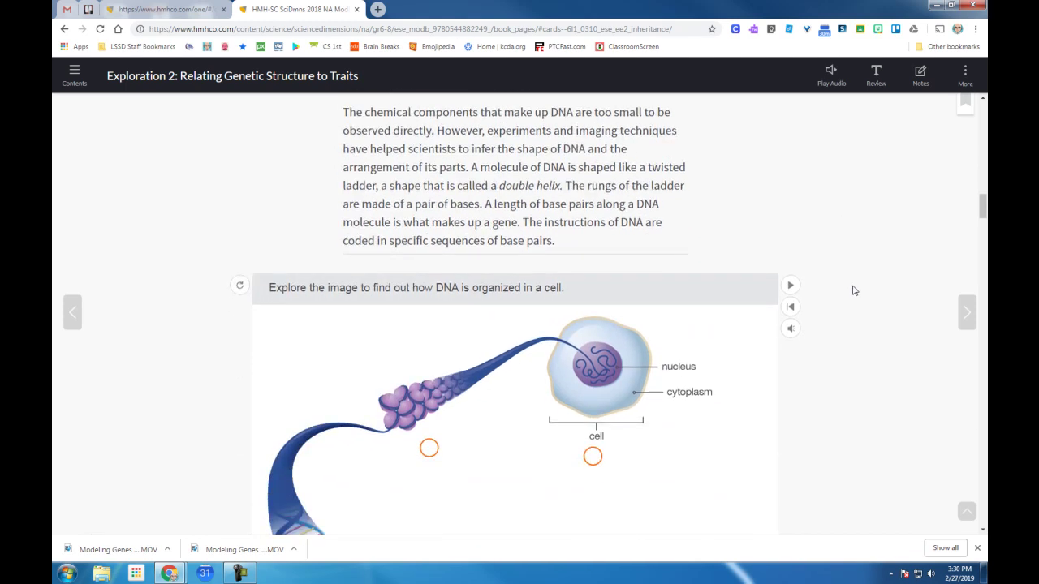
{"action": "scroll", "coordinate": [853, 291], "scroll_direction": "down", "scroll_amount": 2}
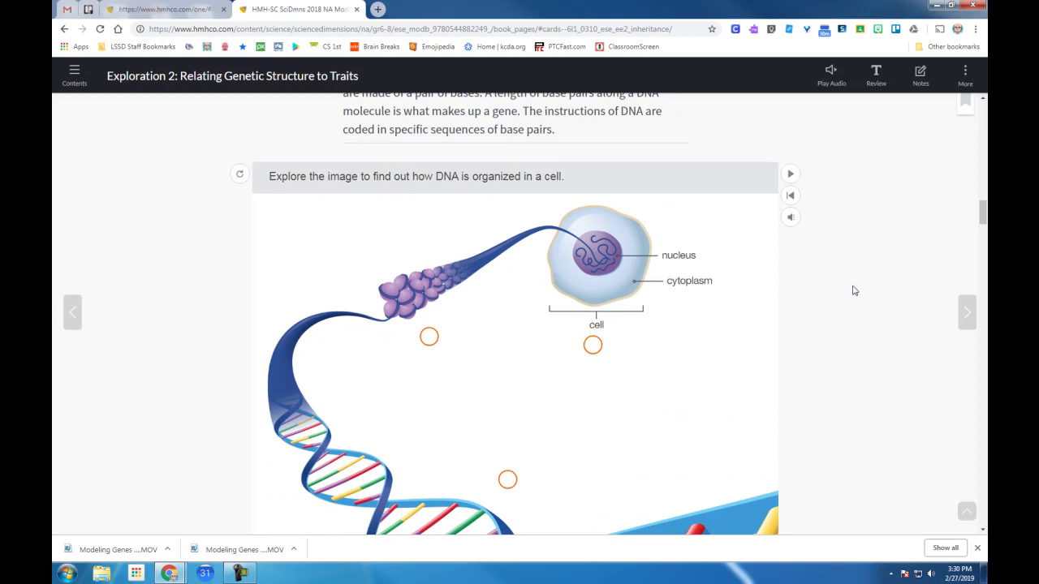
{"action": "scroll", "coordinate": [853, 291], "scroll_direction": "down", "scroll_amount": 2}
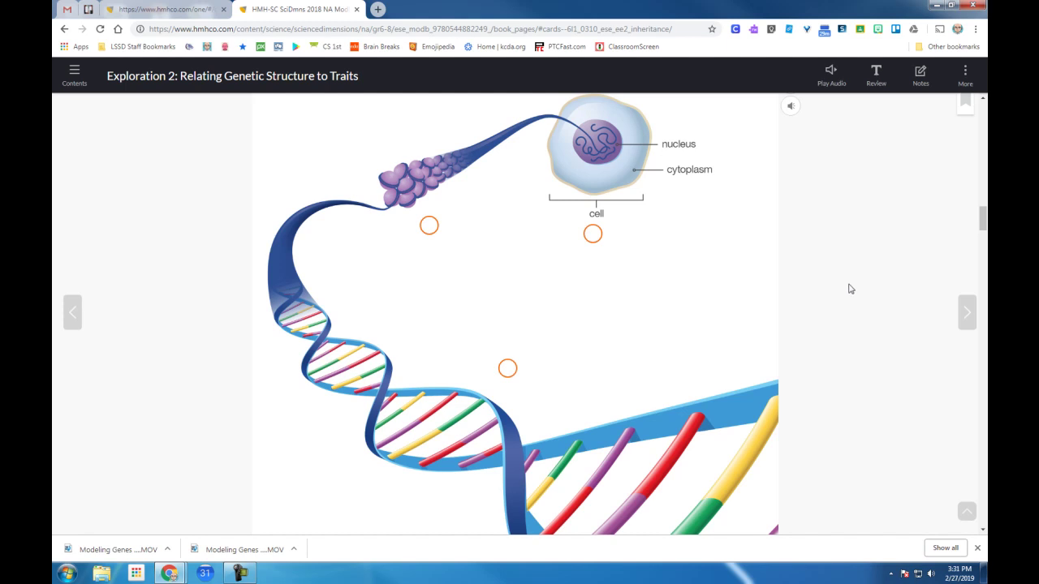
{"action": "scroll", "coordinate": [853, 290], "scroll_direction": "down", "scroll_amount": 3}
{"action": "scroll", "coordinate": [853, 291], "scroll_direction": "down", "scroll_amount": 2}
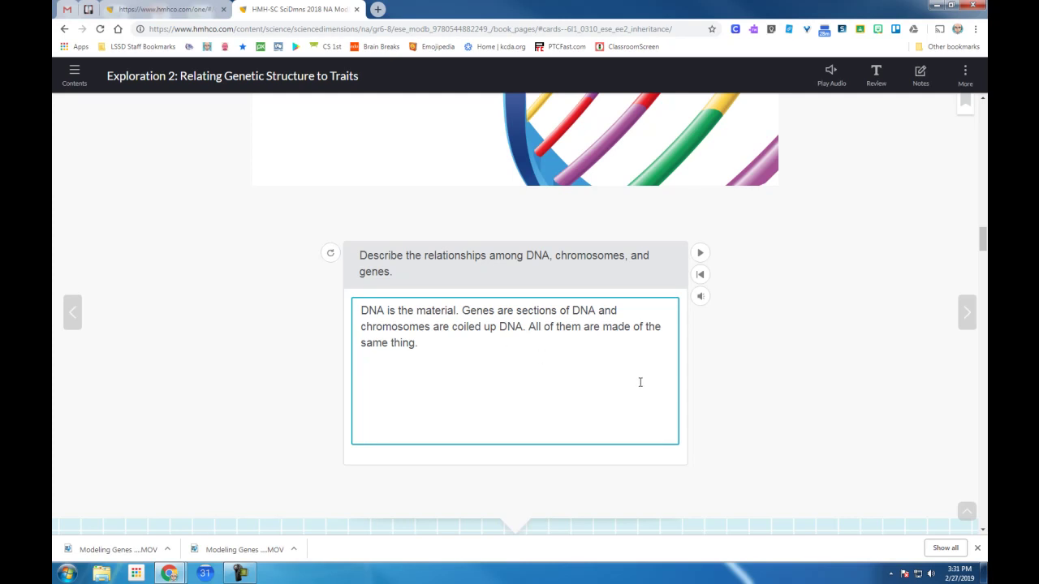
Step: Read the Model Genes and Traits lab introduction, its materials list, and Step 1 of the procedure
{"action": "scroll", "coordinate": [640, 382], "scroll_direction": "down", "scroll_amount": 1}
{"action": "scroll", "coordinate": [623, 384], "scroll_direction": "down", "scroll_amount": 3}
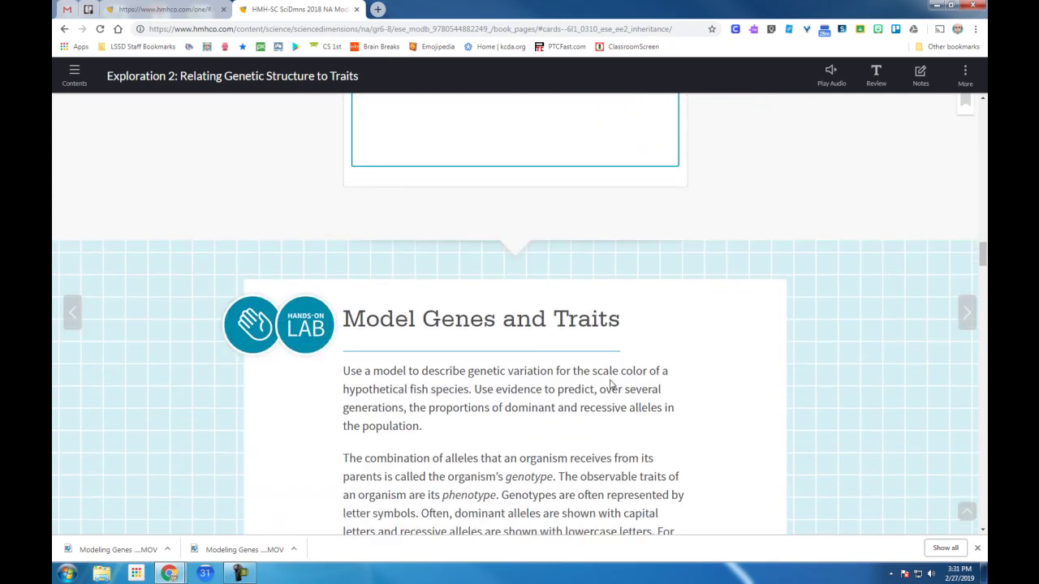
{"action": "scroll", "coordinate": [616, 385], "scroll_direction": "down", "scroll_amount": 2}
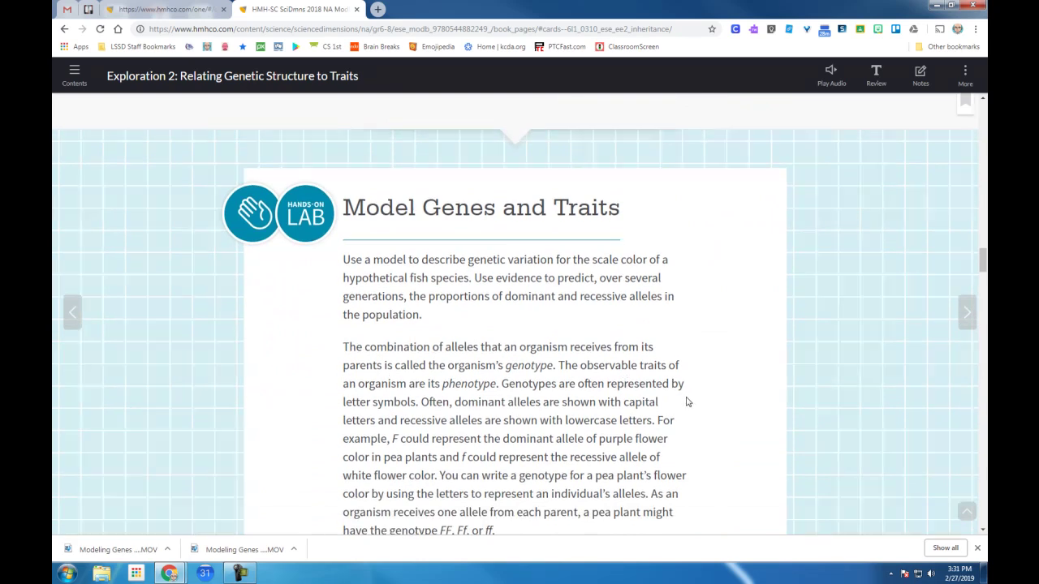
{"action": "scroll", "coordinate": [689, 401], "scroll_direction": "down", "scroll_amount": 2}
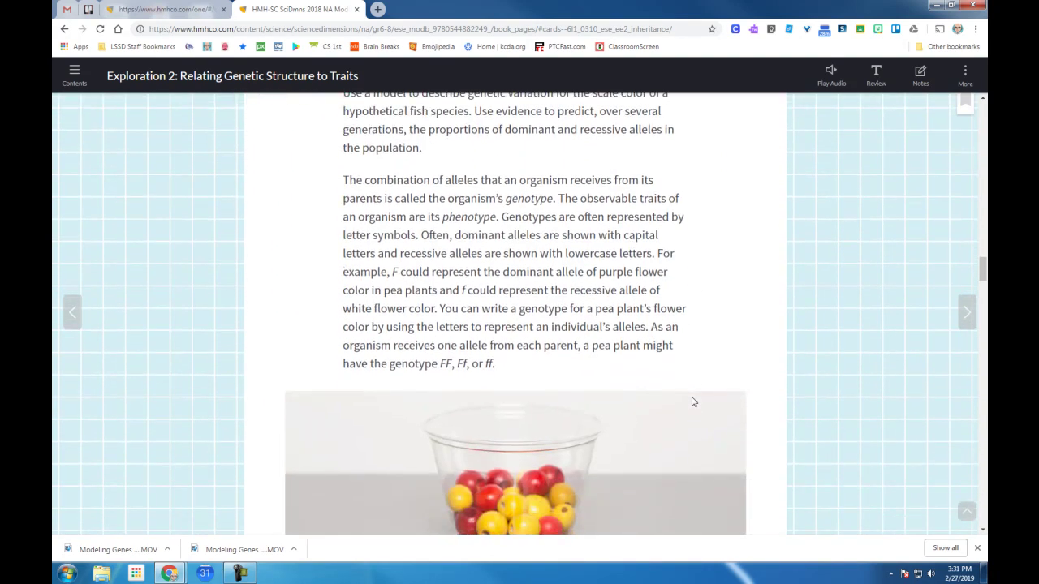
{"action": "scroll", "coordinate": [693, 402], "scroll_direction": "down", "scroll_amount": 4}
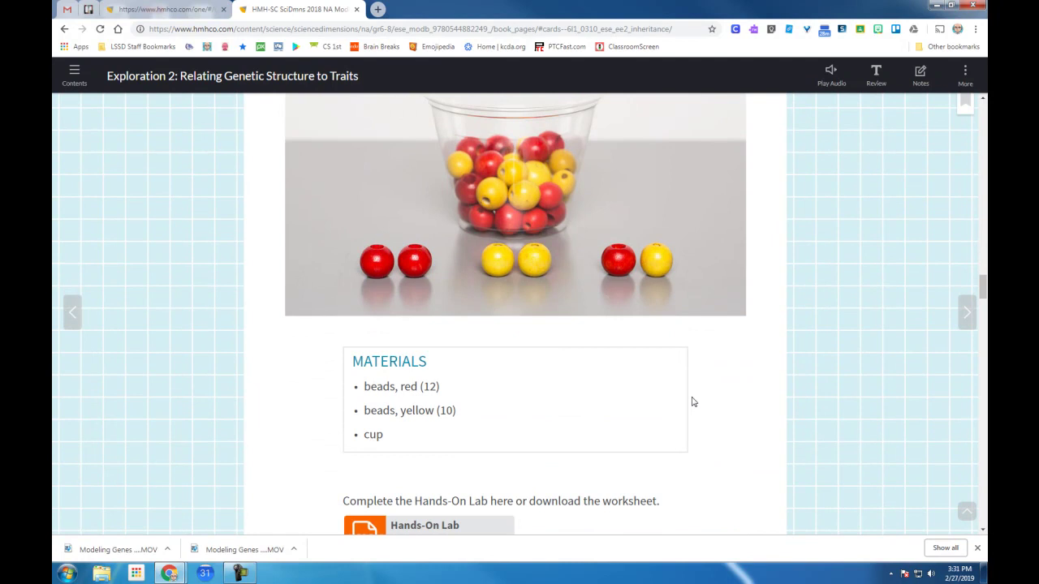
{"action": "scroll", "coordinate": [691, 401], "scroll_direction": "down", "scroll_amount": 1}
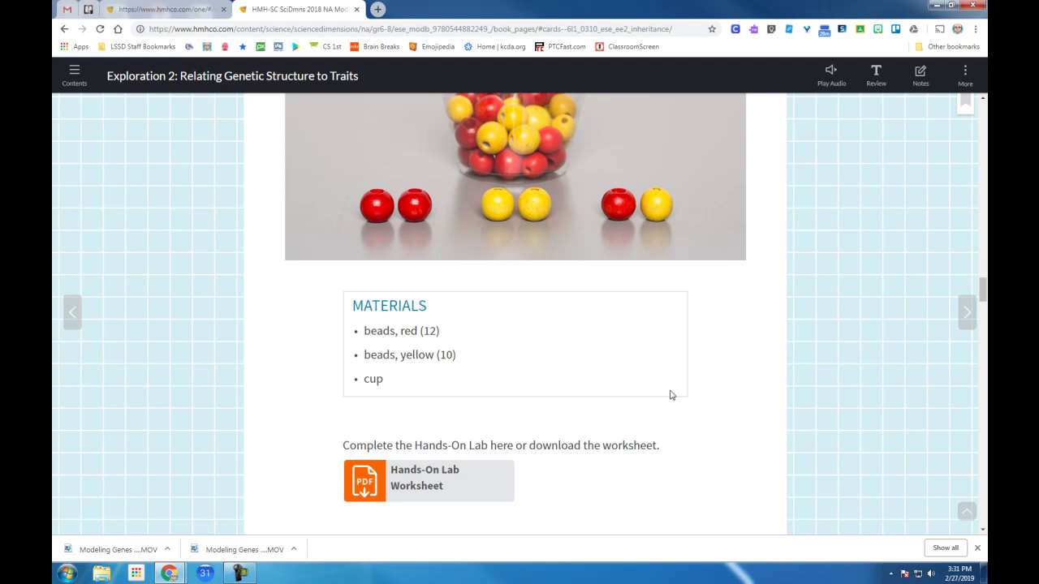
{"action": "scroll", "coordinate": [626, 388], "scroll_direction": "down", "scroll_amount": 3}
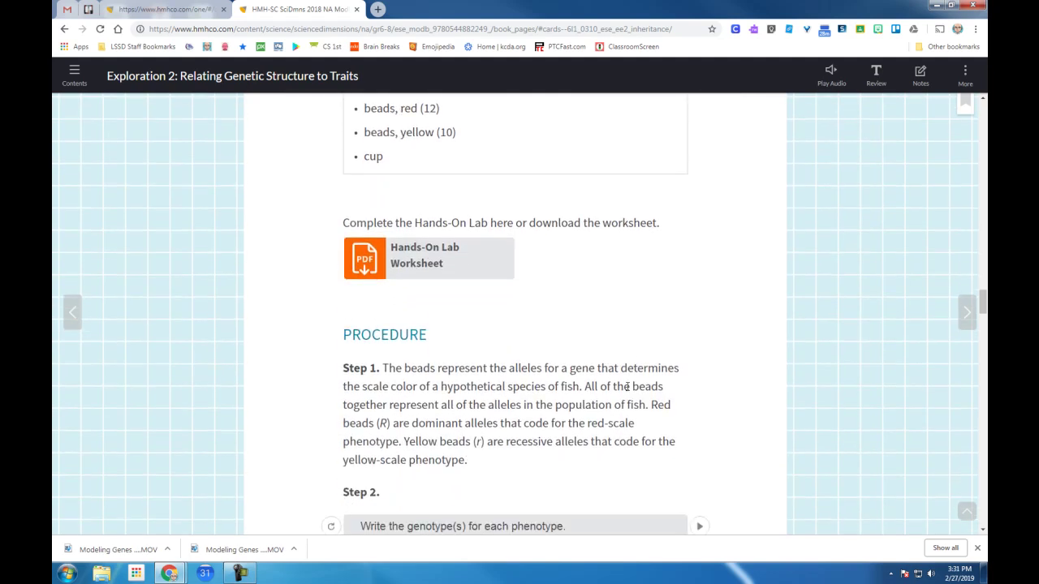
{"action": "scroll", "coordinate": [626, 388], "scroll_direction": "down", "scroll_amount": 3}
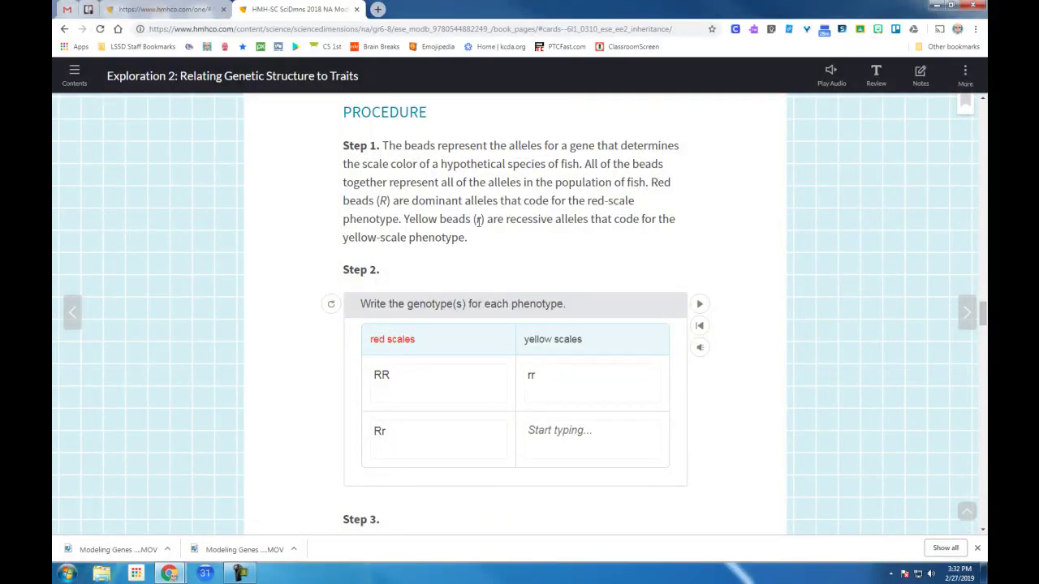
Step: Review the genotype table in Step 2 and the First Generation table in Step 3, and play the Modeling Genes Lab Part 1 video
{"action": "scroll", "coordinate": [479, 220], "scroll_direction": "down", "scroll_amount": 2}
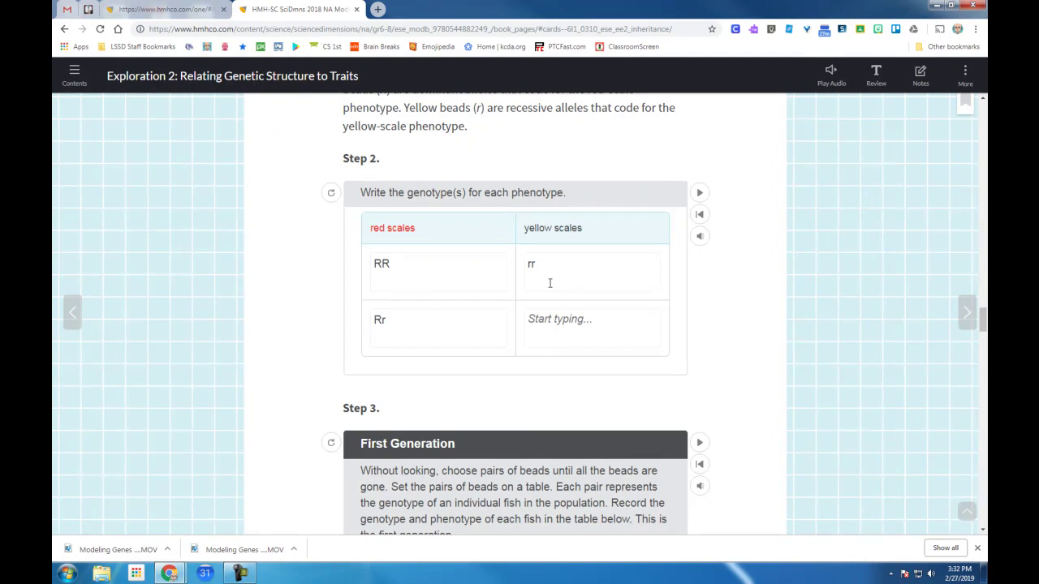
{"action": "scroll", "coordinate": [560, 313], "scroll_direction": "down", "scroll_amount": 4}
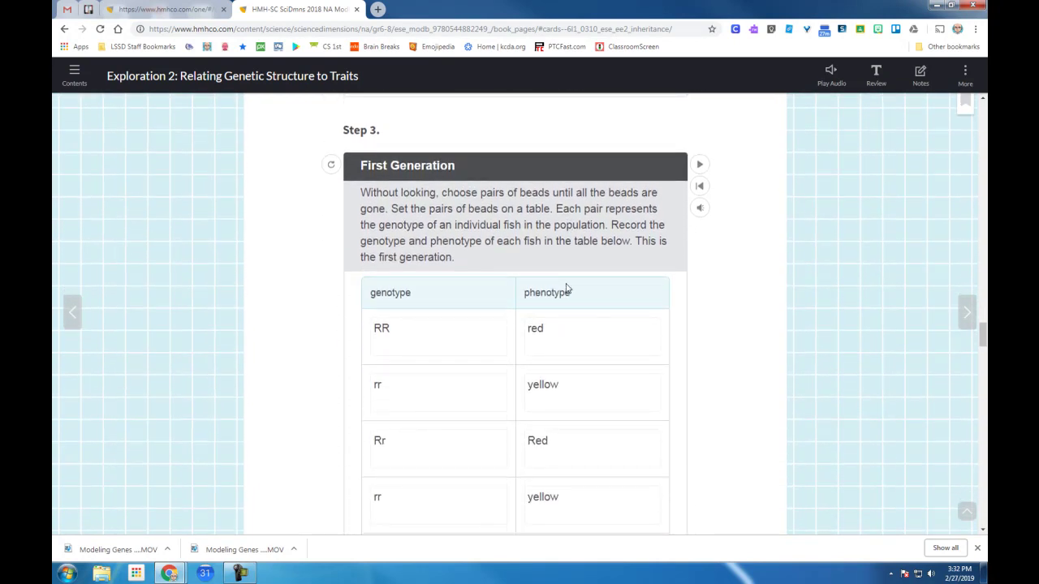
{"action": "scroll", "coordinate": [567, 290], "scroll_direction": "down", "scroll_amount": 1}
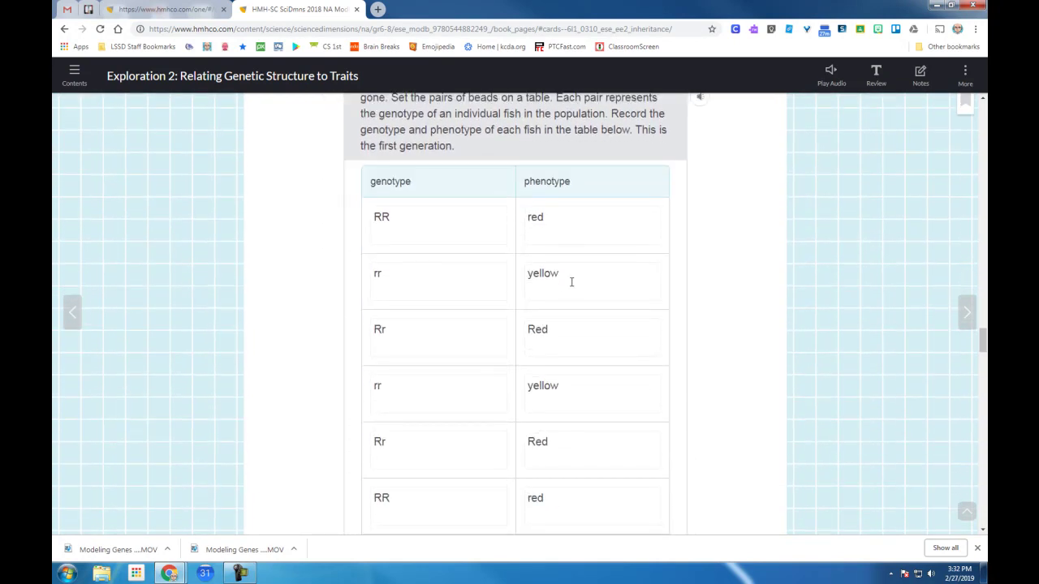
{"action": "scroll", "coordinate": [576, 281], "scroll_direction": "down", "scroll_amount": 1}
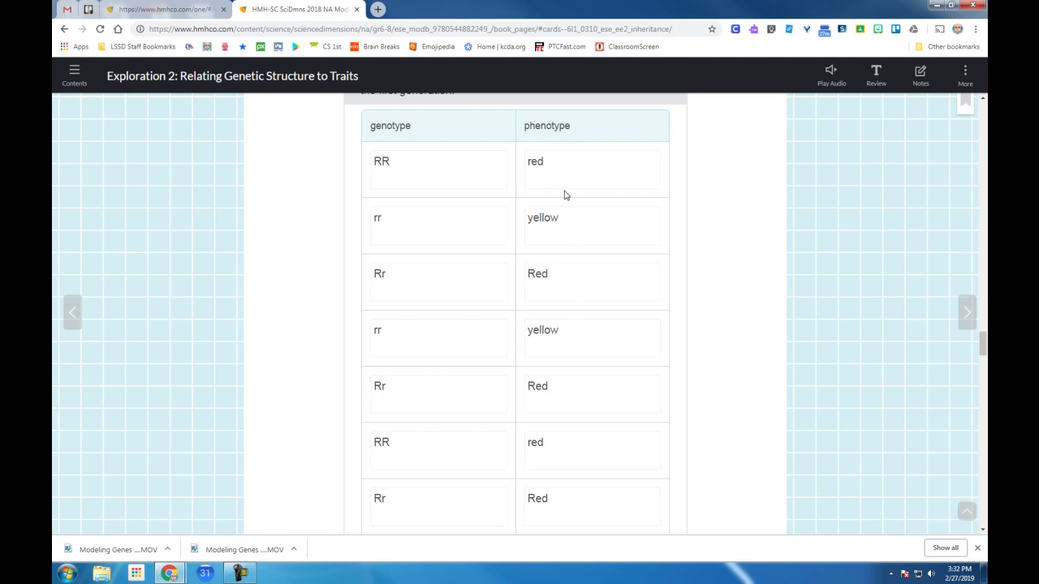
{"action": "scroll", "coordinate": [588, 264], "scroll_direction": "down", "scroll_amount": 2}
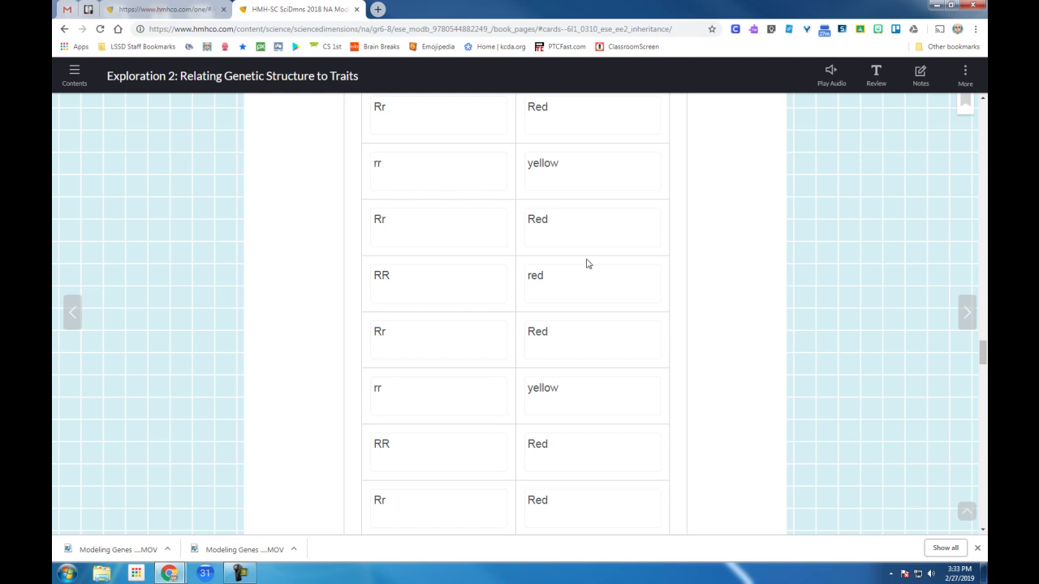
{"action": "scroll", "coordinate": [588, 264], "scroll_direction": "down", "scroll_amount": 3}
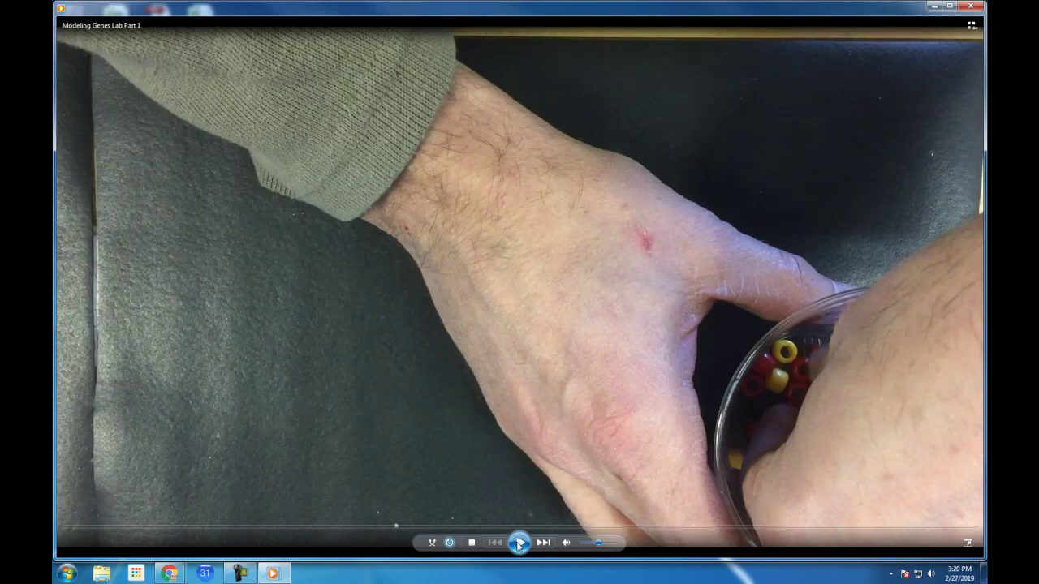
{"action": "left_click", "coordinate": [519, 543]}
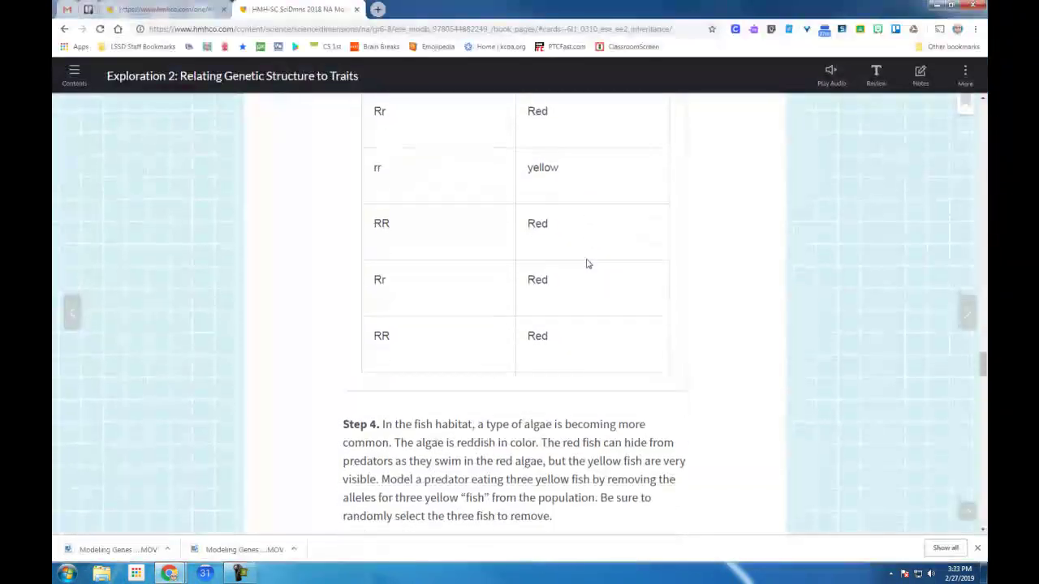
Step: Read Step 4 about the predator eating yellow fish and review the Second Generation table in Step 5
{"action": "scroll", "coordinate": [588, 263], "scroll_direction": "down", "scroll_amount": 4}
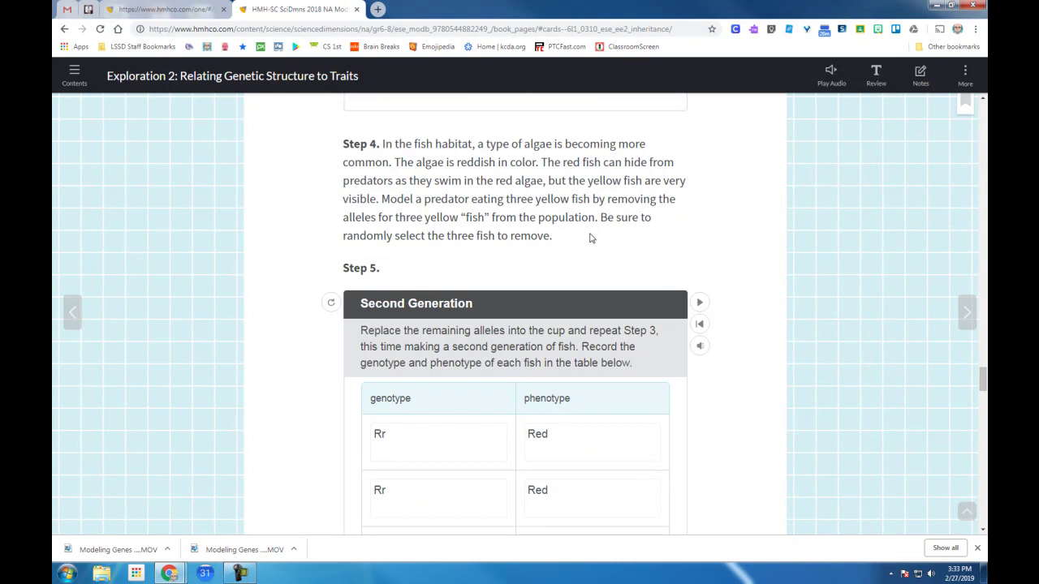
{"action": "scroll", "coordinate": [650, 259], "scroll_direction": "down", "scroll_amount": 2}
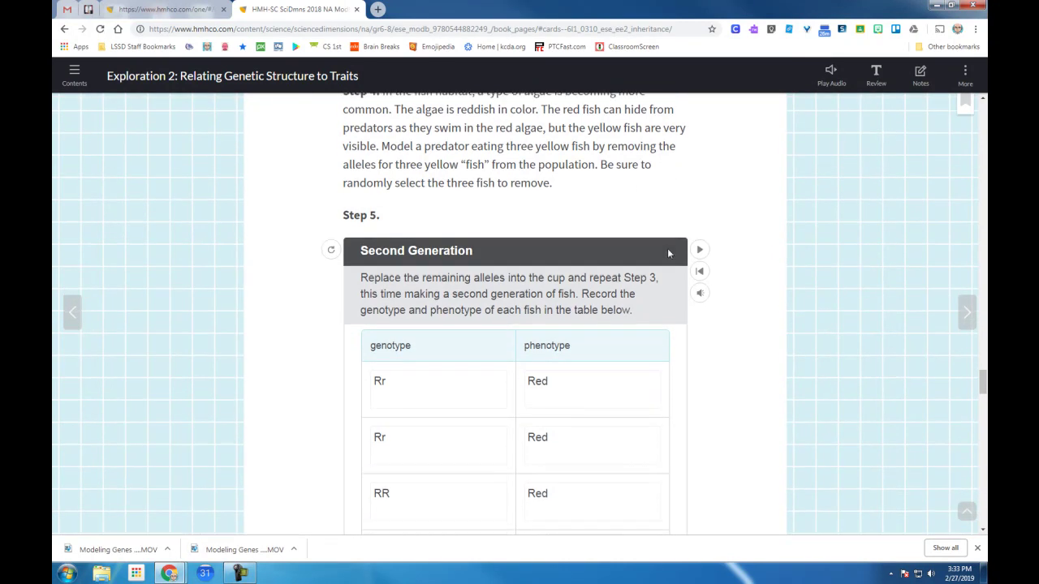
{"action": "scroll", "coordinate": [462, 313], "scroll_direction": "down", "scroll_amount": 2}
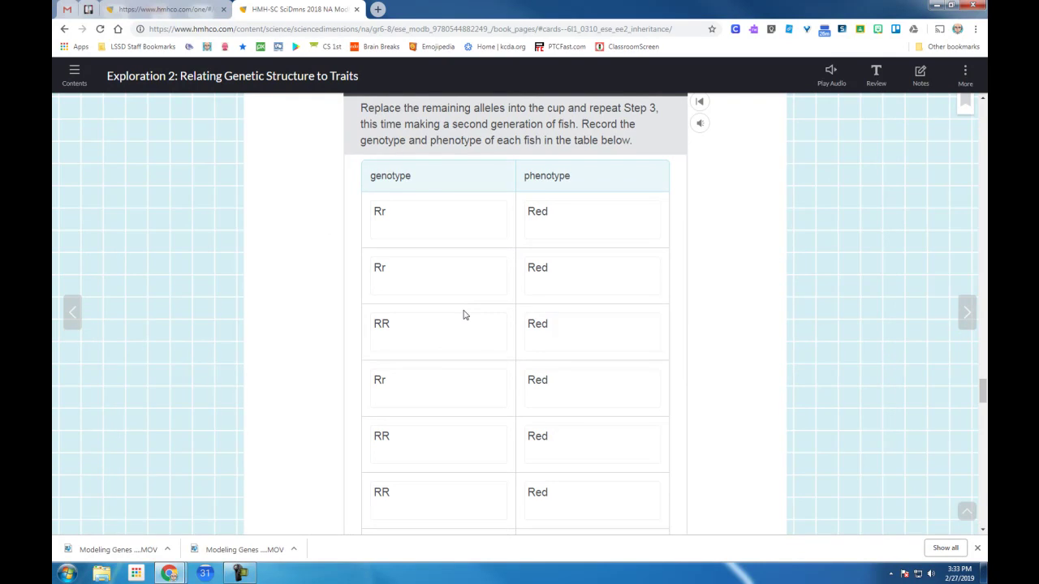
{"action": "scroll", "coordinate": [467, 313], "scroll_direction": "down", "scroll_amount": 2}
{"action": "scroll", "coordinate": [474, 309], "scroll_direction": "down", "scroll_amount": 1}
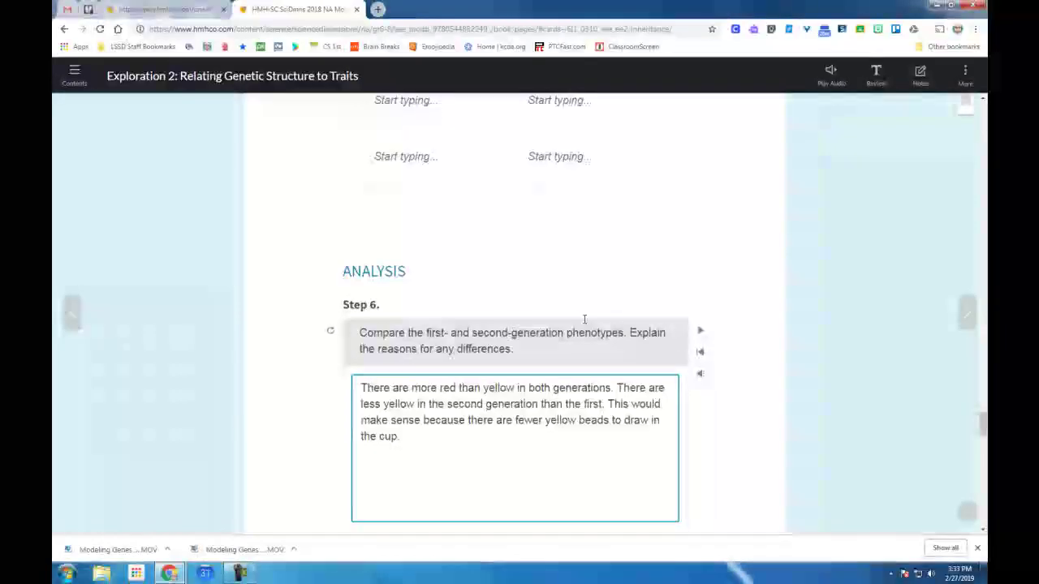
Step: Review the analysis questions and written answers in Steps 6, 7, and 8 of the lab
{"action": "scroll", "coordinate": [568, 324], "scroll_direction": "down", "scroll_amount": 2}
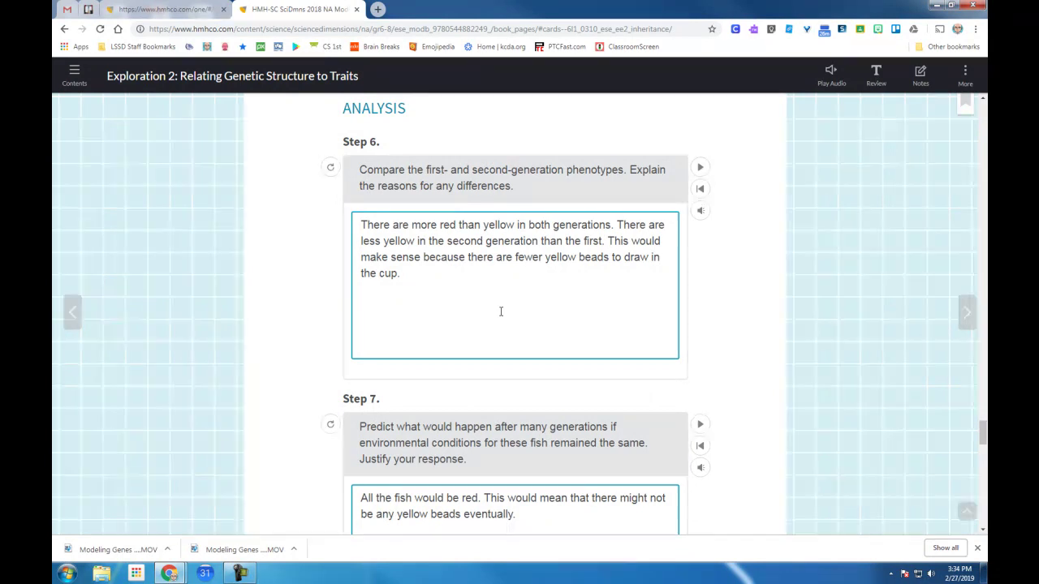
{"action": "scroll", "coordinate": [502, 313], "scroll_direction": "down", "scroll_amount": 1}
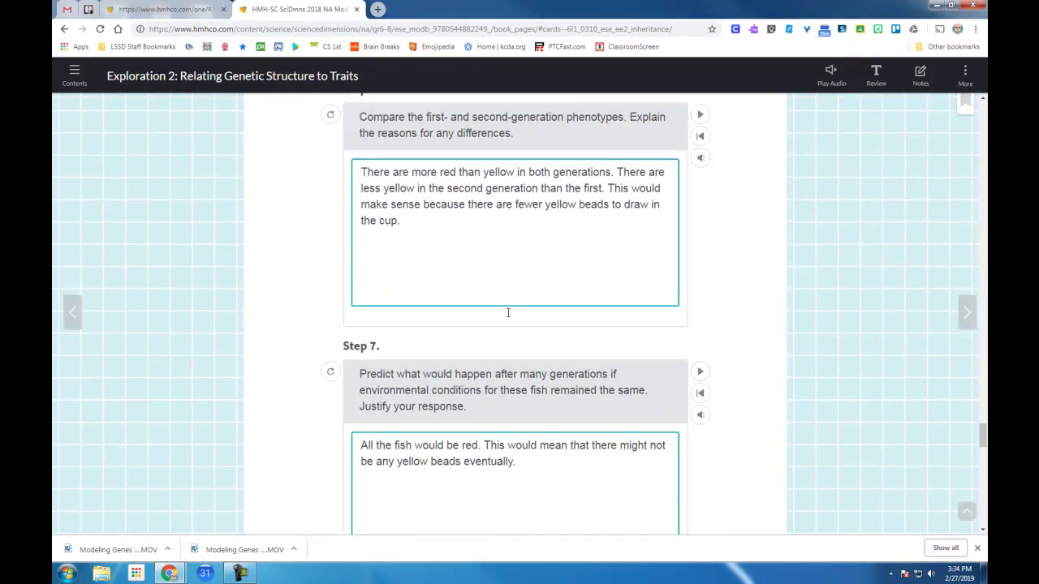
{"action": "scroll", "coordinate": [507, 315], "scroll_direction": "down", "scroll_amount": 1}
{"action": "scroll", "coordinate": [509, 313], "scroll_direction": "down", "scroll_amount": 1}
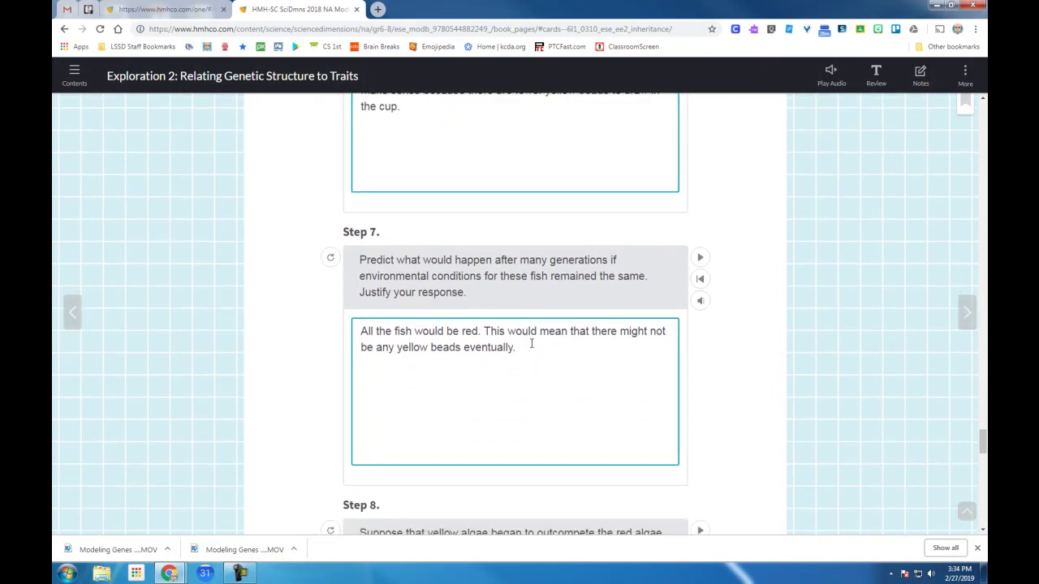
{"action": "scroll", "coordinate": [531, 344], "scroll_direction": "down", "scroll_amount": 1}
{"action": "scroll", "coordinate": [532, 344], "scroll_direction": "down", "scroll_amount": 1}
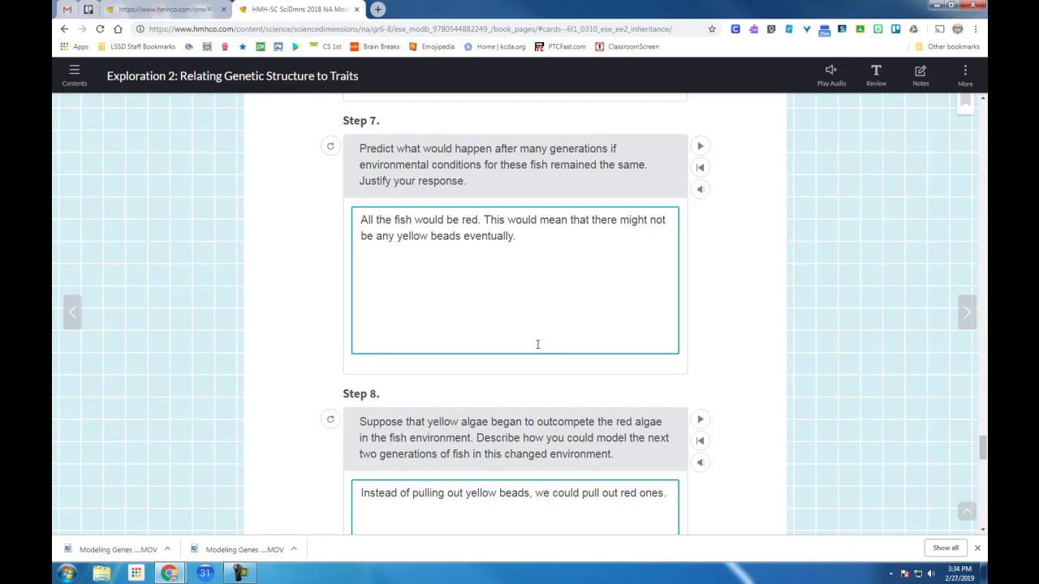
{"action": "scroll", "coordinate": [536, 345], "scroll_direction": "down", "scroll_amount": 3}
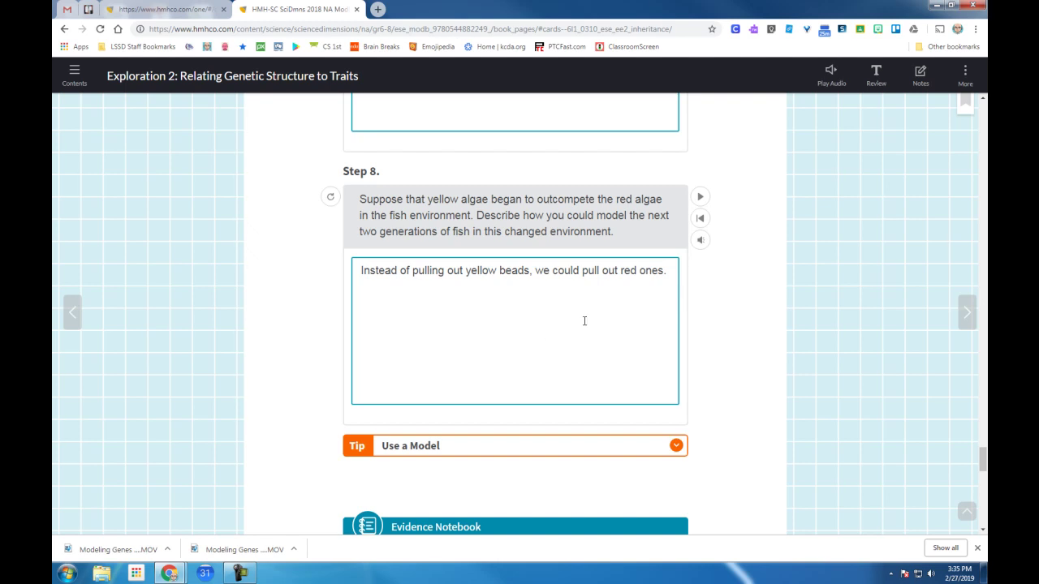
Step: Read the Evidence Notebook prompt and the Predict Effects of Mutation section with its answered question, through the end of the page
{"action": "scroll", "coordinate": [603, 326], "scroll_direction": "down", "scroll_amount": 3}
{"action": "scroll", "coordinate": [609, 327], "scroll_direction": "down", "scroll_amount": 3}
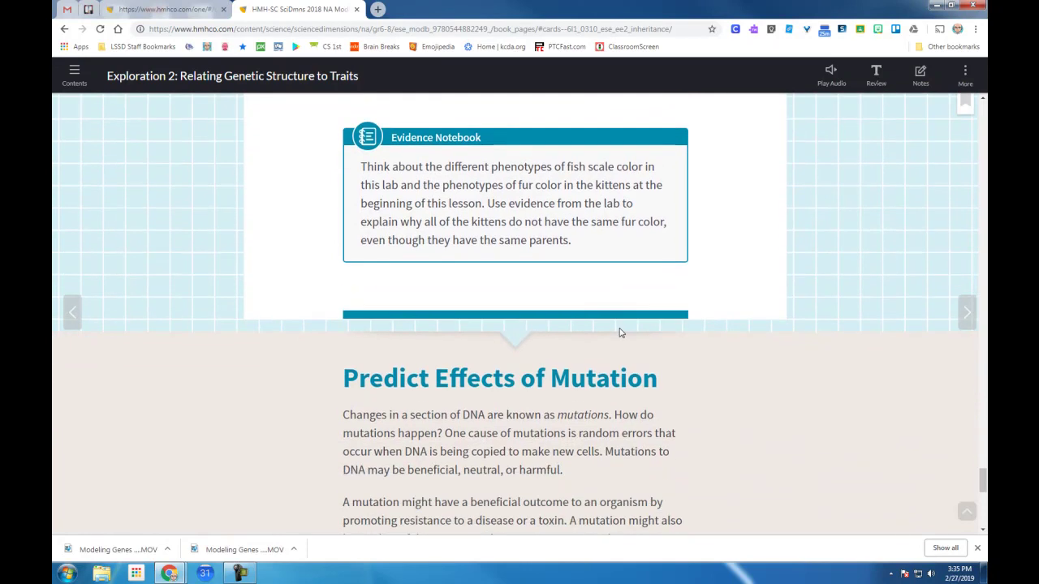
{"action": "scroll", "coordinate": [624, 328], "scroll_direction": "down", "scroll_amount": 4}
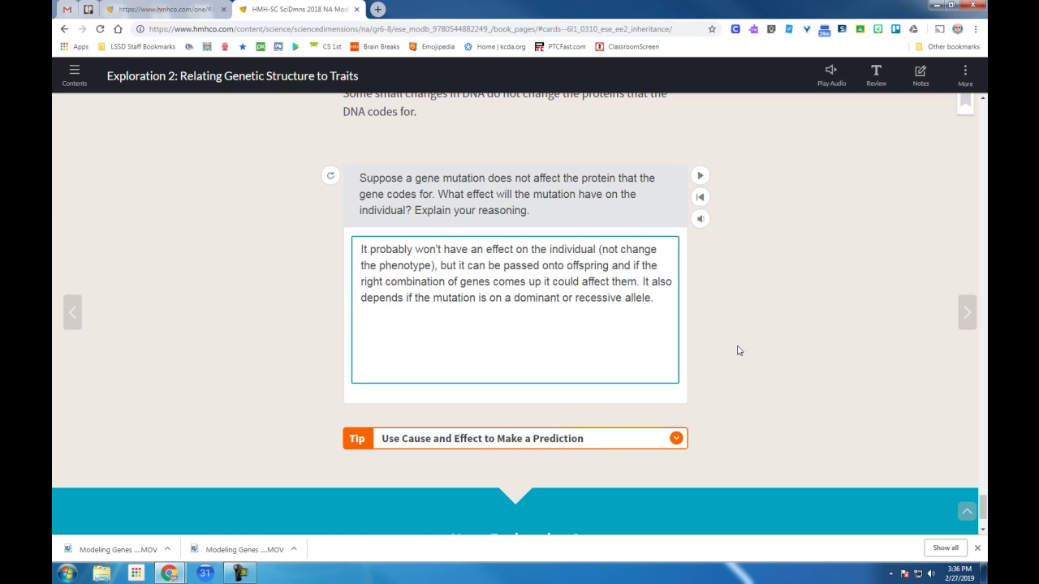
{"action": "scroll", "coordinate": [744, 350], "scroll_direction": "down", "scroll_amount": 2}
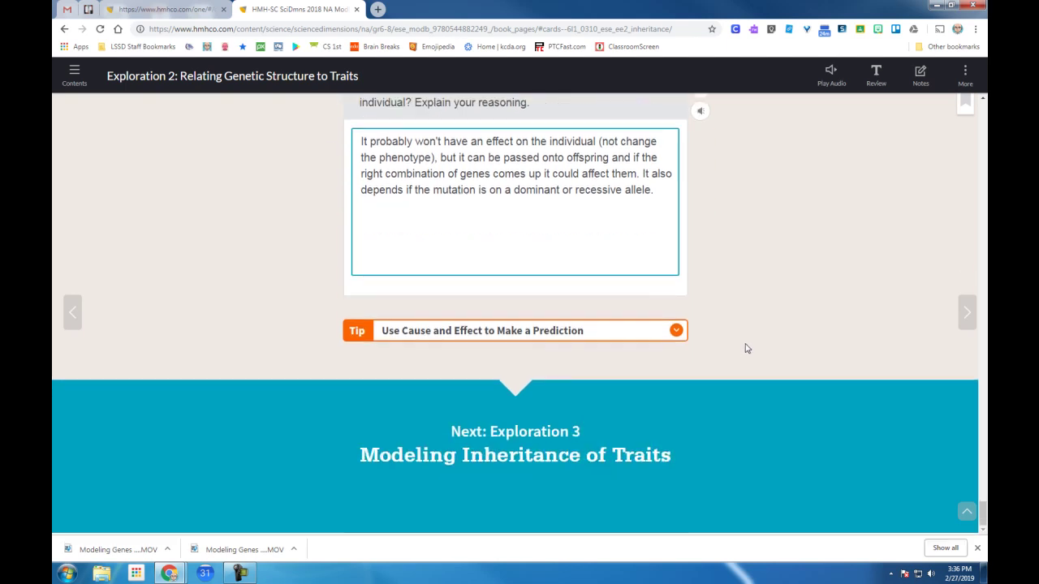